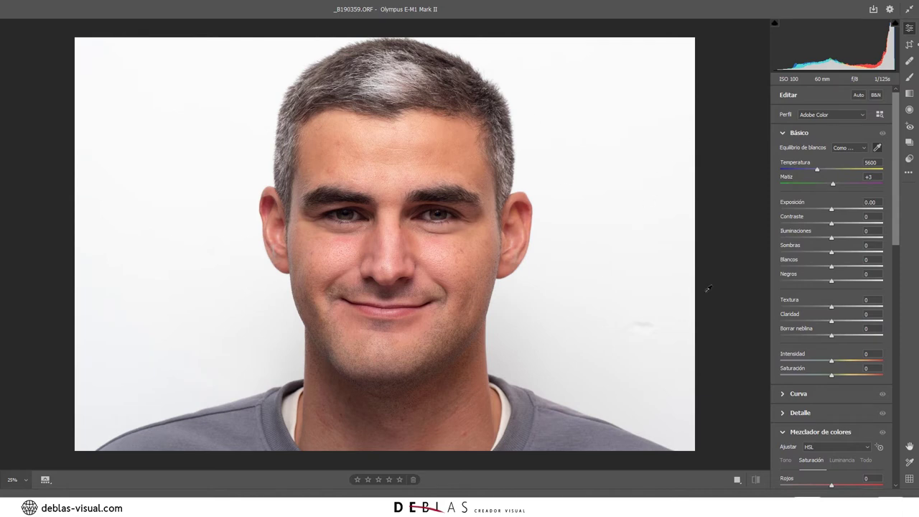
# Set the portrait's white balance to Flash and raise the exposure to +0.45
pyautogui.click(850, 148)
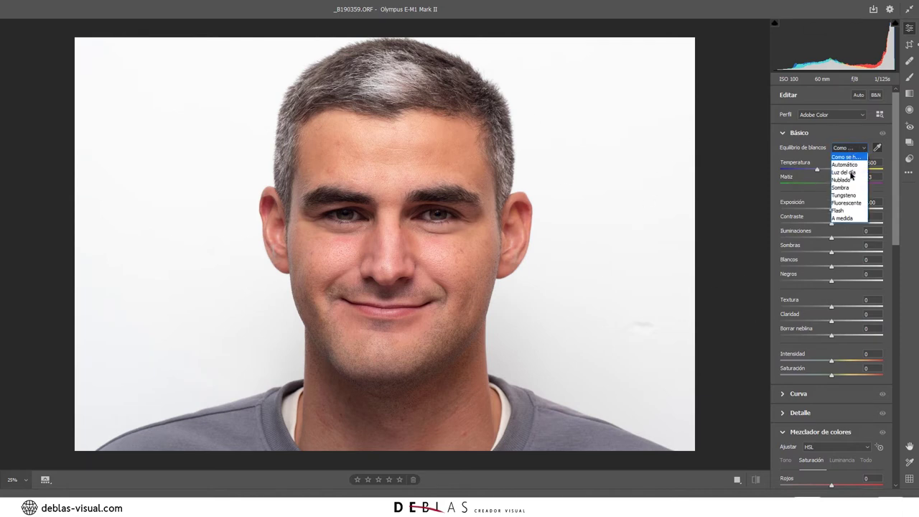
pyautogui.click(852, 211)
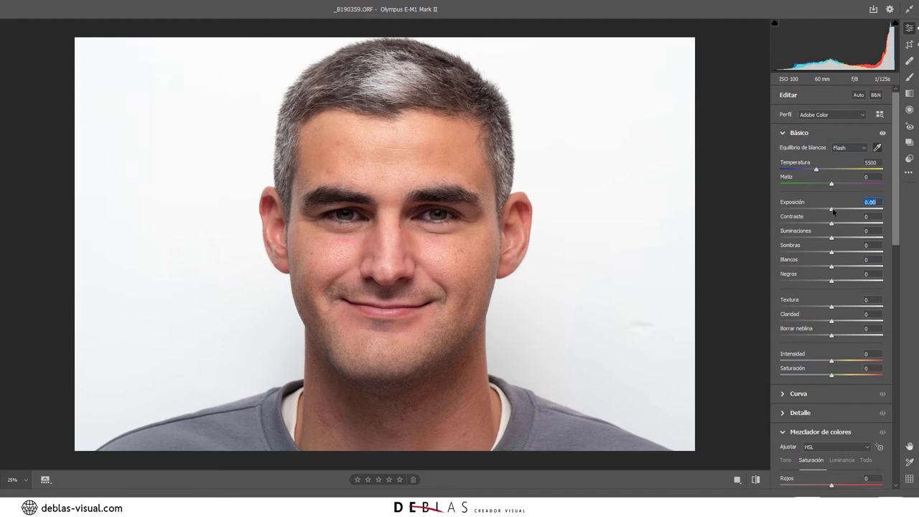
pyautogui.moveTo(833, 210); pyautogui.dragTo(836, 211)
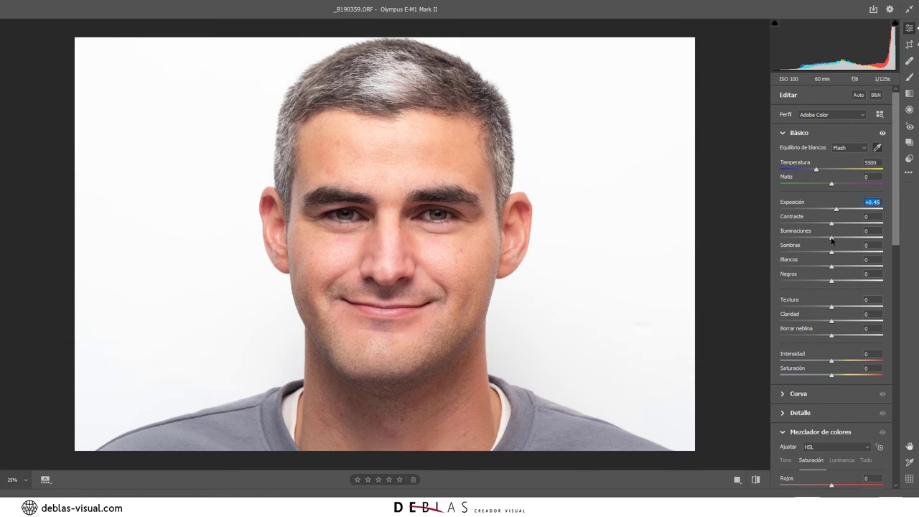
# Set Iluminaciones to +64, Sombras to +23, Blancos to +12, Negros to -23 and Intensidad to +11
pyautogui.moveTo(832, 239); pyautogui.dragTo(865, 244)
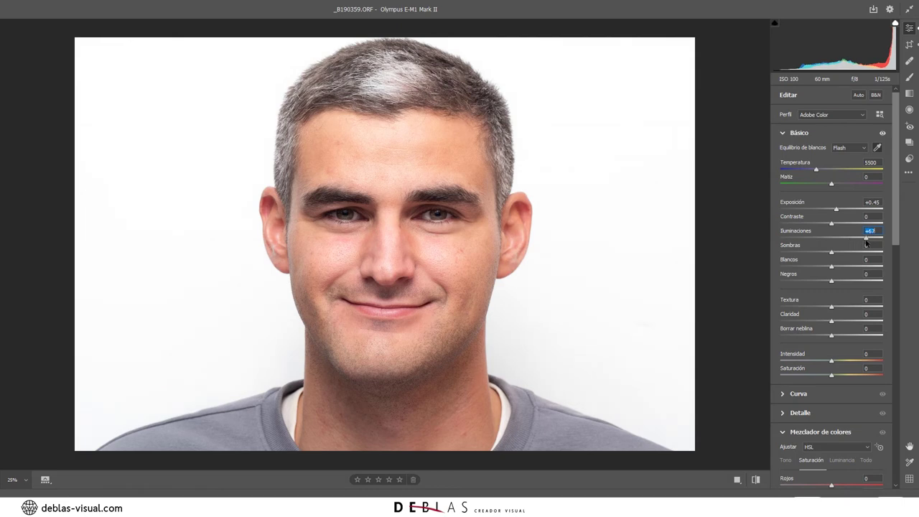
pyautogui.click(831, 253)
pyautogui.moveTo(833, 252); pyautogui.dragTo(823, 276)
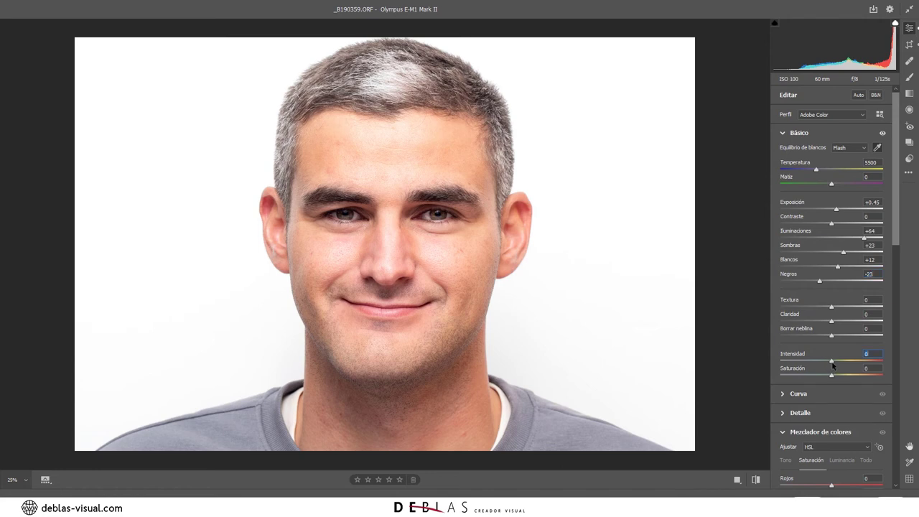
pyautogui.moveTo(833, 365); pyautogui.dragTo(838, 365)
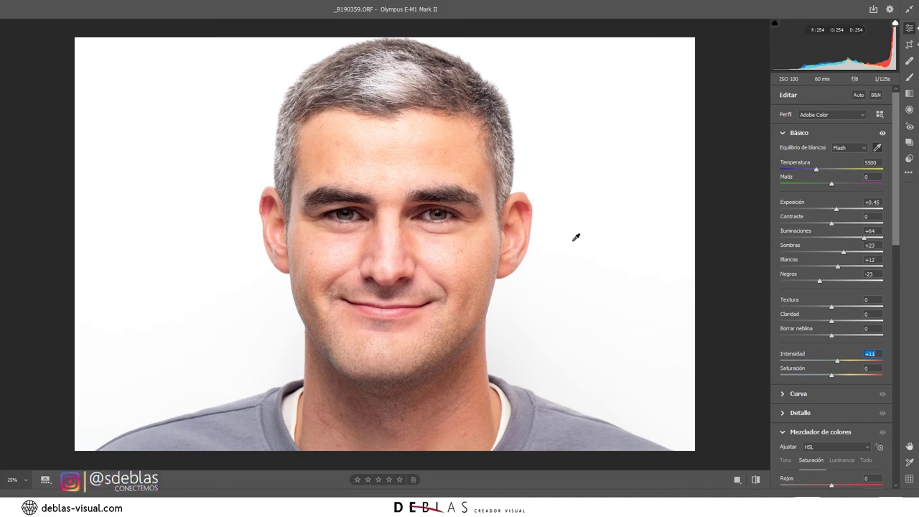
# Compare the whole portrait before and after the adjustments in the side-by-side and split views, then return to the single view
pyautogui.press('q')
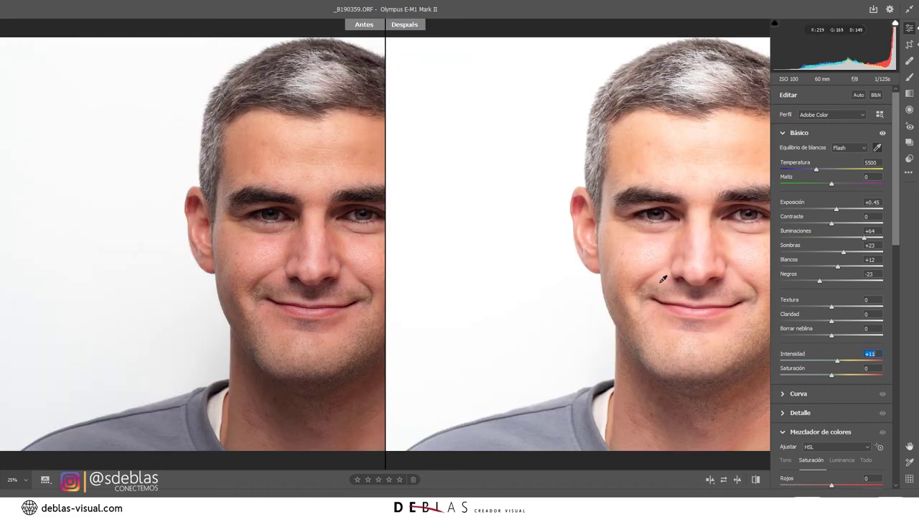
pyautogui.press('q')
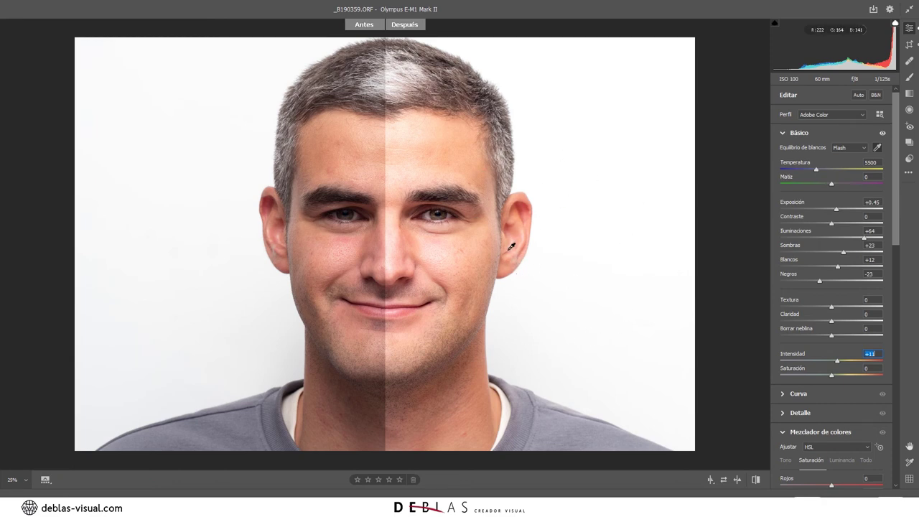
pyautogui.press('q')
pyautogui.press('q')
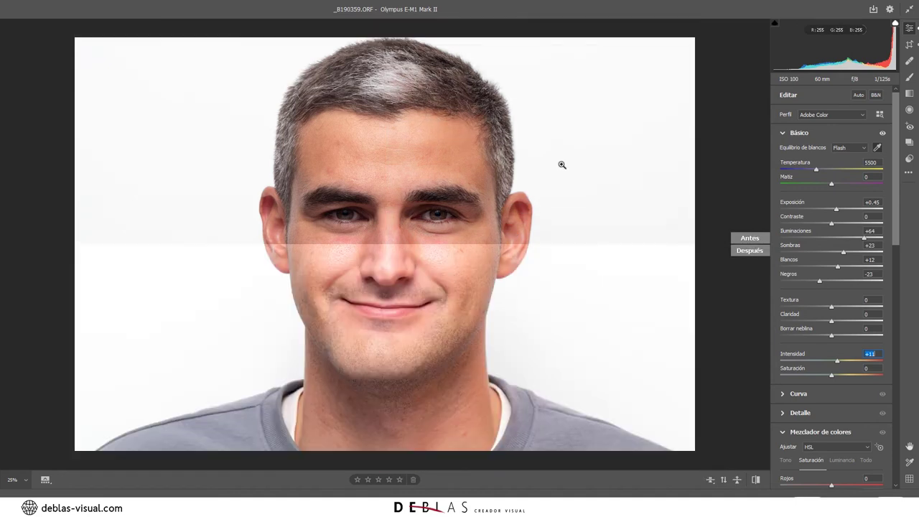
pyautogui.press('q')
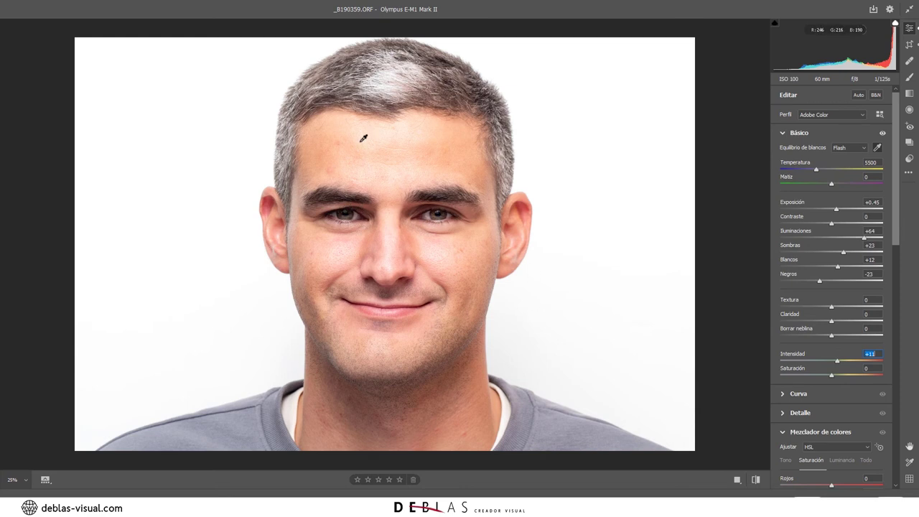
# Examine the face up close and compare its skin tones before and after the basic adjustments
pyautogui.scroll(3, 334, 147)
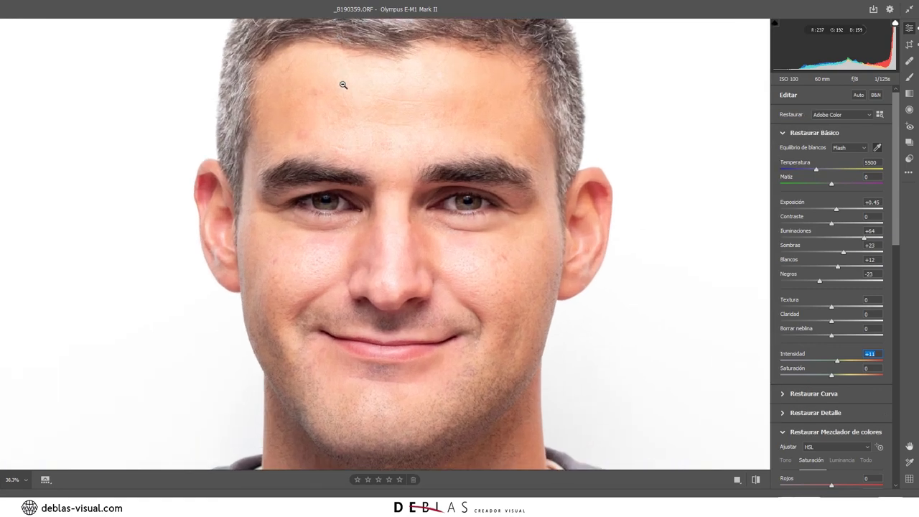
pyautogui.scroll(-2, 330, 133)
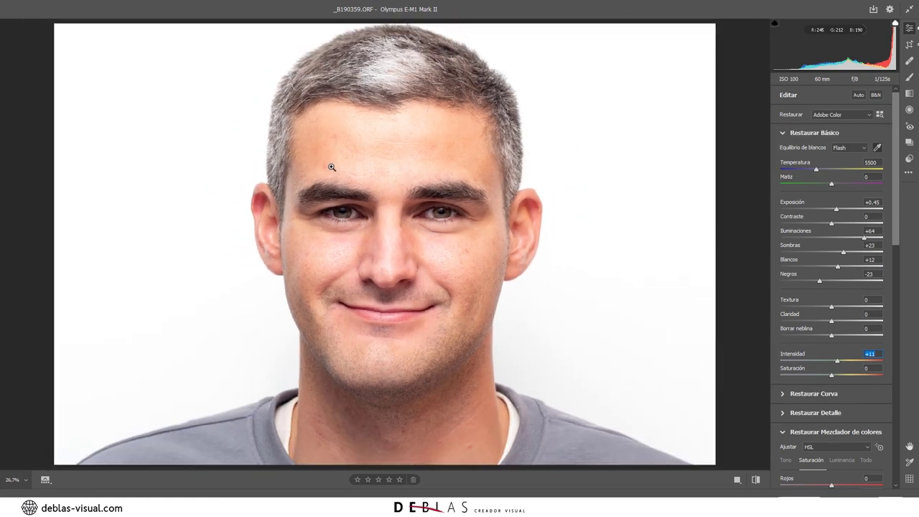
pyautogui.scroll(-1, 331, 167)
pyautogui.scroll(3, 305, 172)
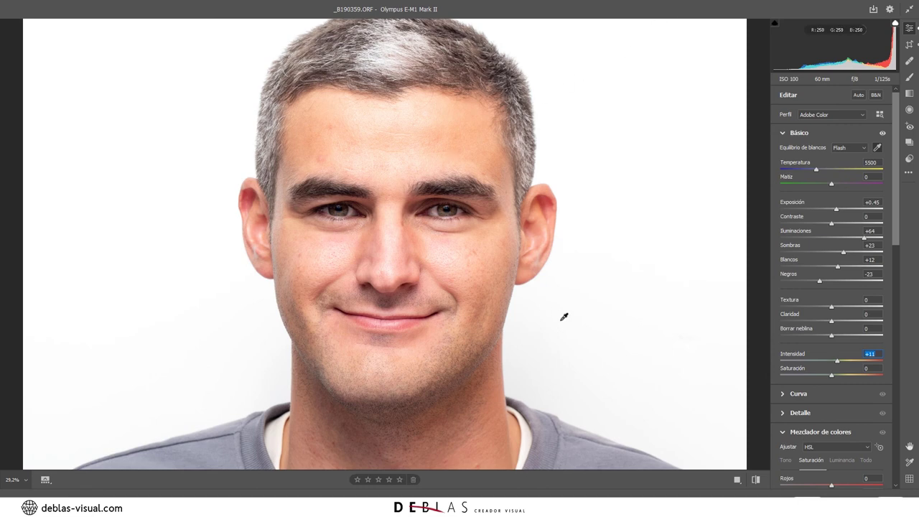
pyautogui.scroll(2, 343, 244)
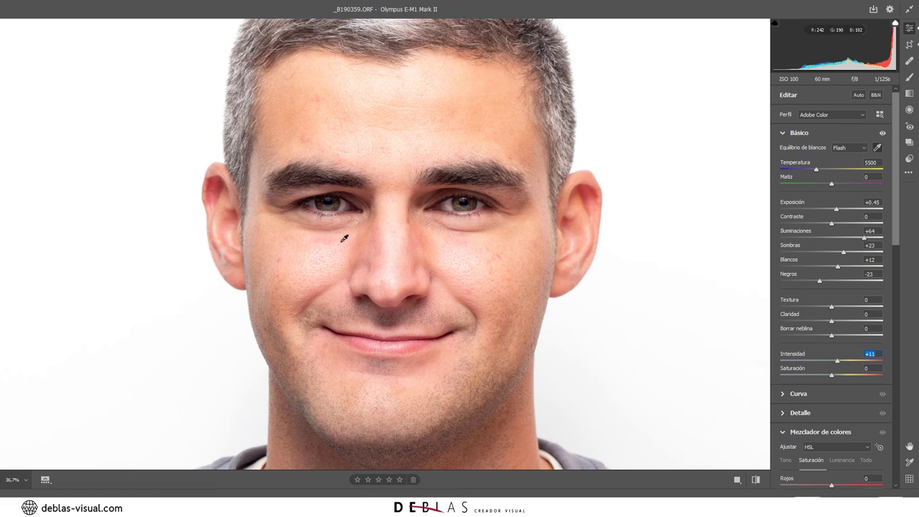
pyautogui.scroll(-1, 334, 236)
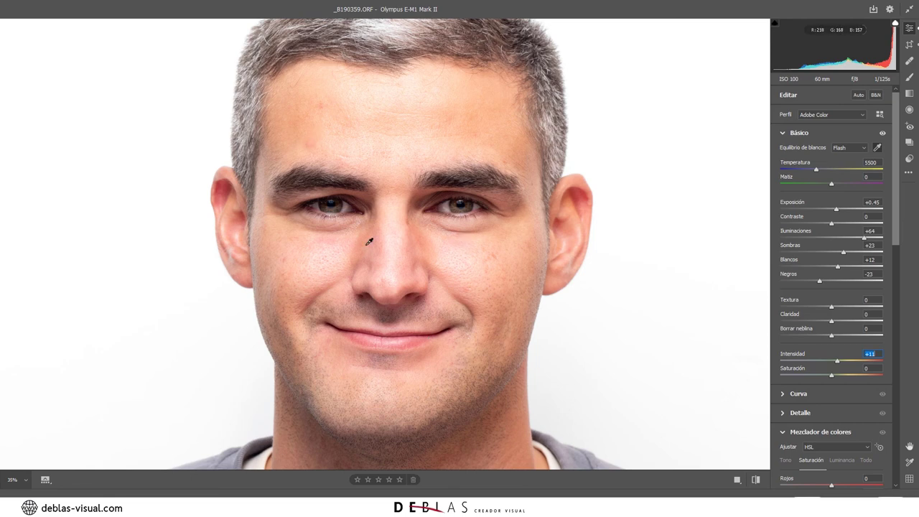
pyautogui.press('q')
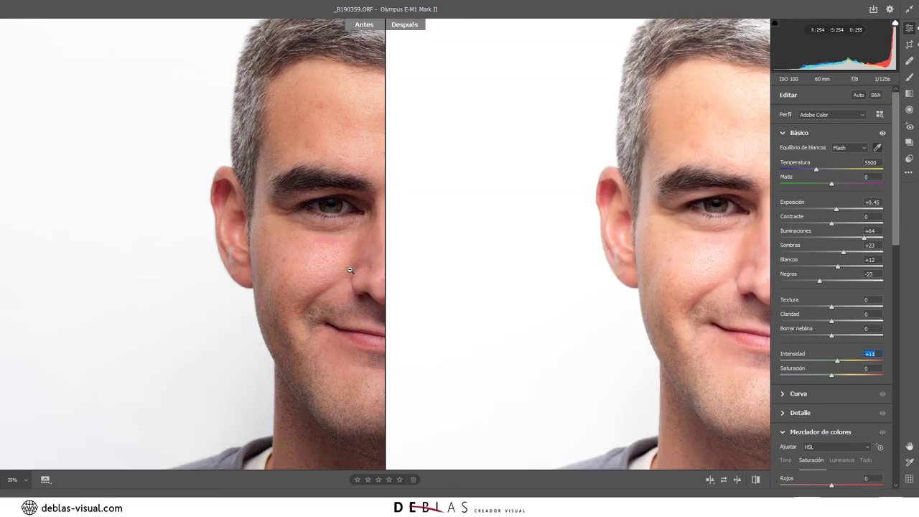
pyautogui.press('q')
pyautogui.press('q')
pyautogui.press('q')
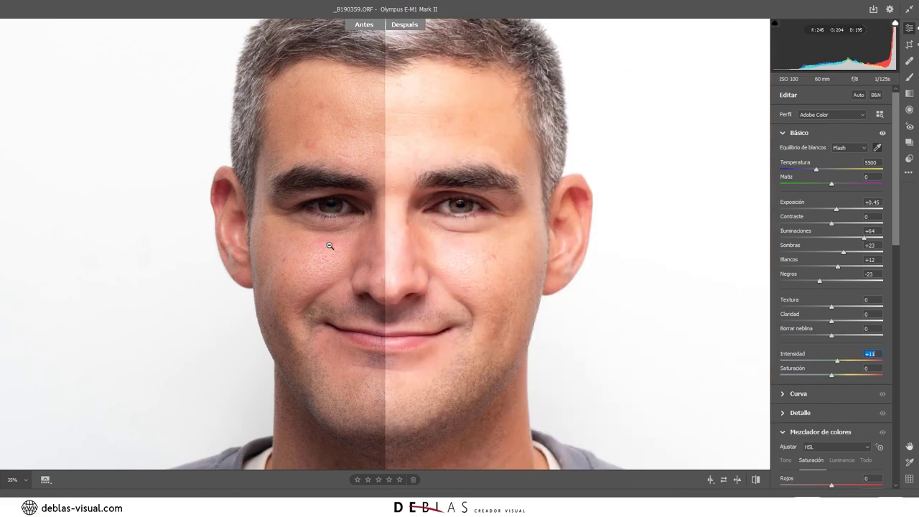
pyautogui.press('q')
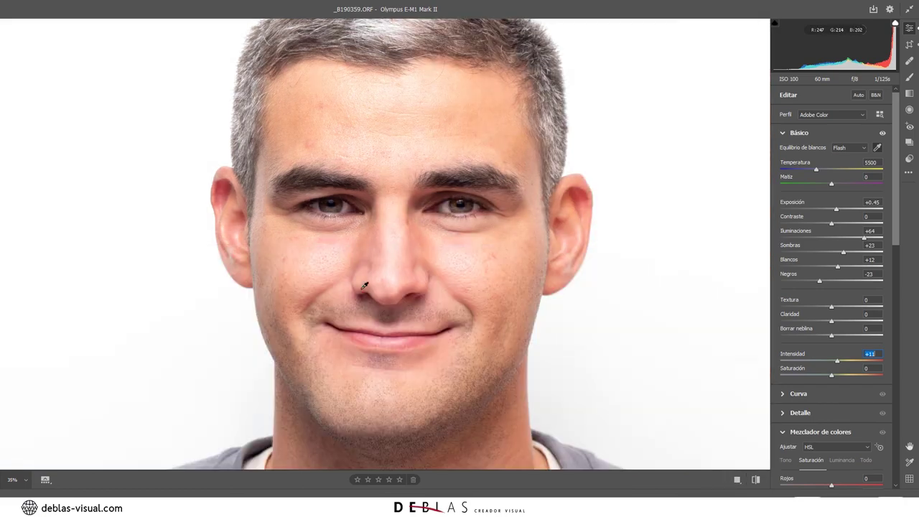
pyautogui.keyDown('ctrl'); pyautogui.keyDown('alt'); pyautogui.click(507, 309); pyautogui.keyUp('alt'); pyautogui.keyUp('ctrl')
pyautogui.keyDown('ctrl'); pyautogui.keyDown('alt'); pyautogui.click(479, 314); pyautogui.keyUp('alt'); pyautogui.keyUp('ctrl')
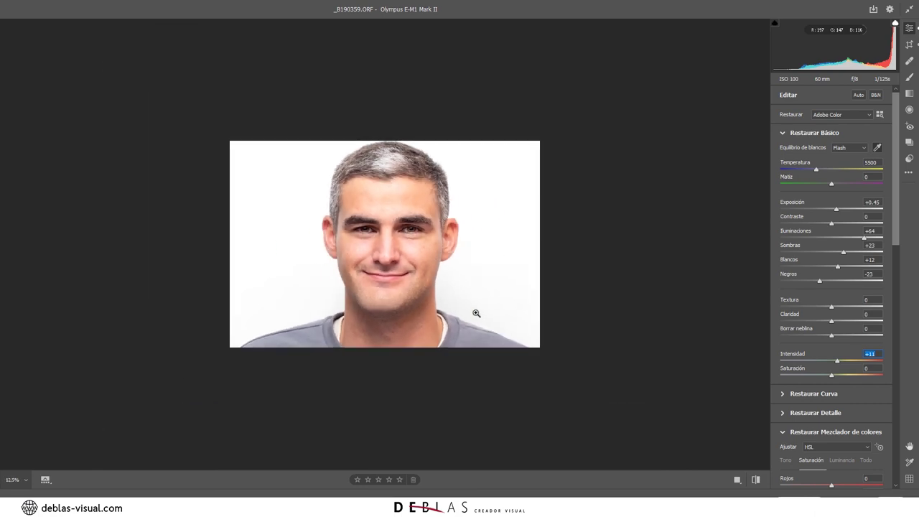
pyautogui.keyDown('ctrl'); pyautogui.click(476, 313); pyautogui.keyUp('ctrl')
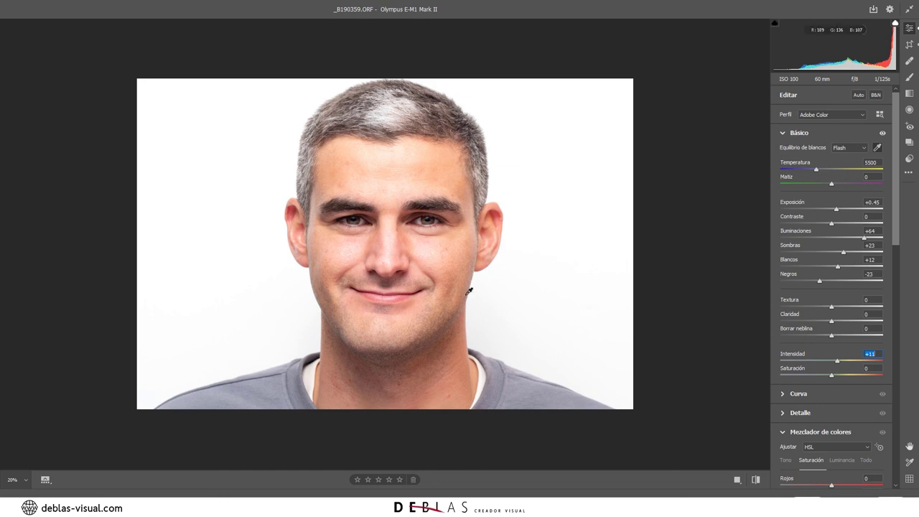
pyautogui.scroll(3, 444, 265)
pyautogui.scroll(-3, 451, 282)
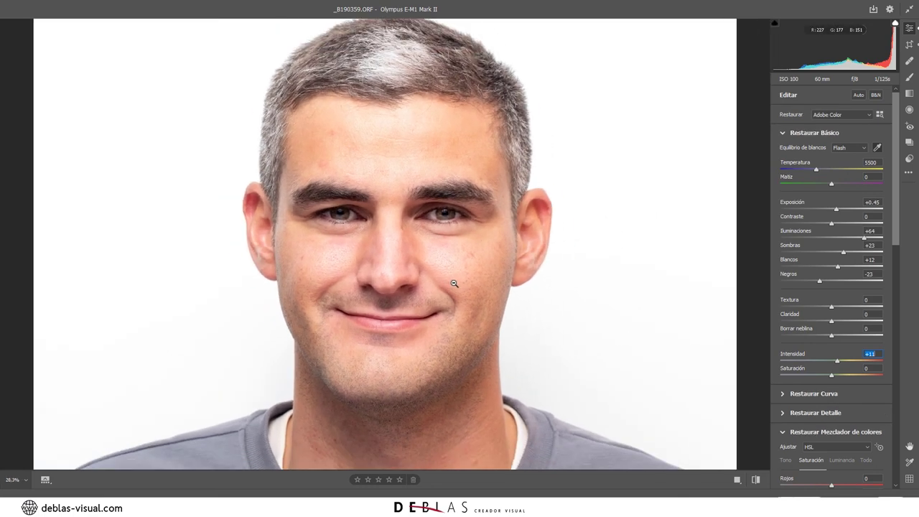
pyautogui.press('alt')
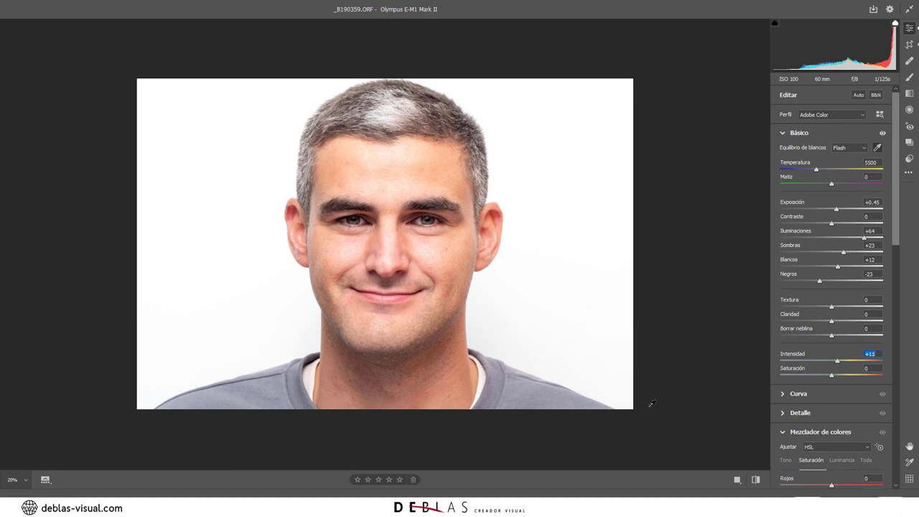
pyautogui.hotkey('ctrl', '0')
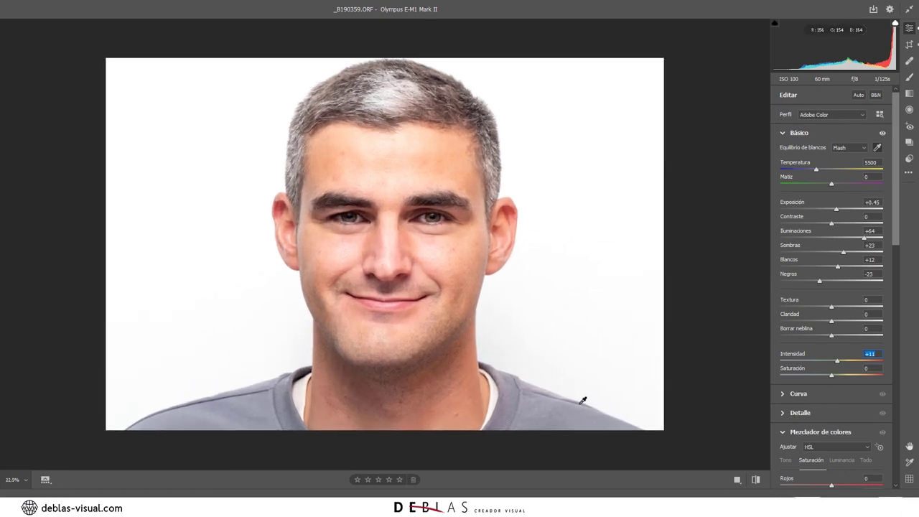